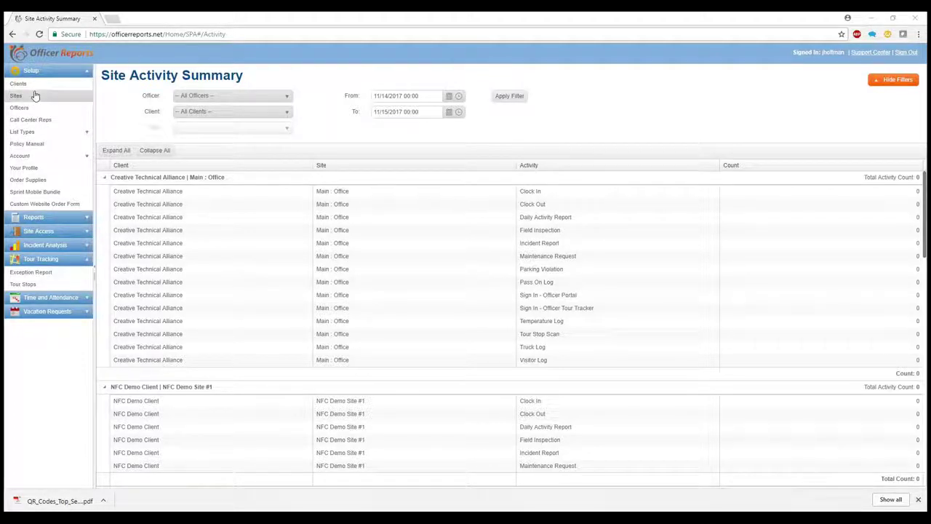
# - Open the officer tour stops of the site Top Security Inc Demo #2 and dismiss the browser's download bar
pyautogui.click(35, 96)
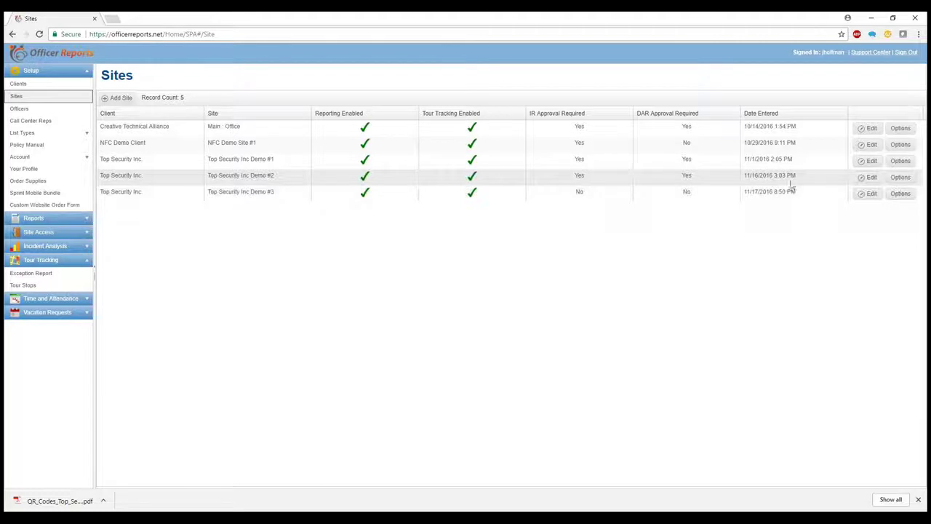
pyautogui.click(899, 177)
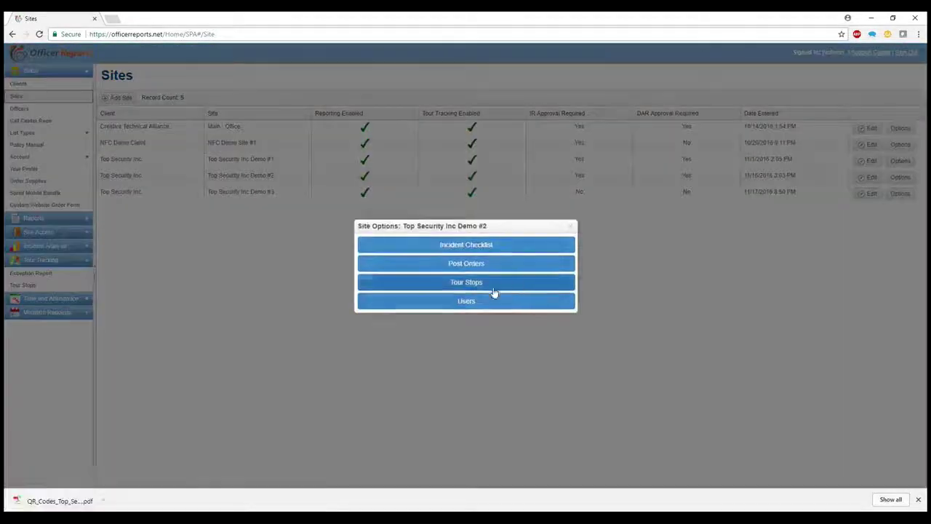
pyautogui.click(479, 284)
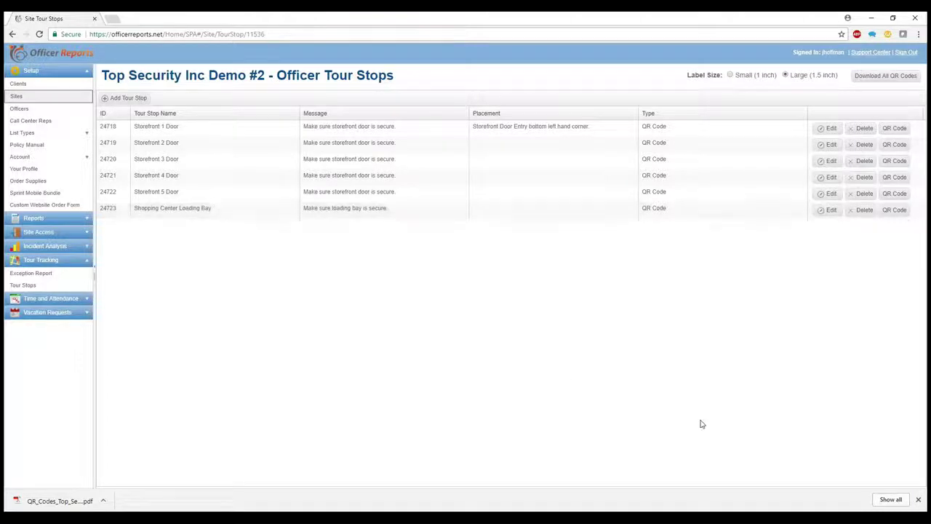
pyautogui.click(918, 499)
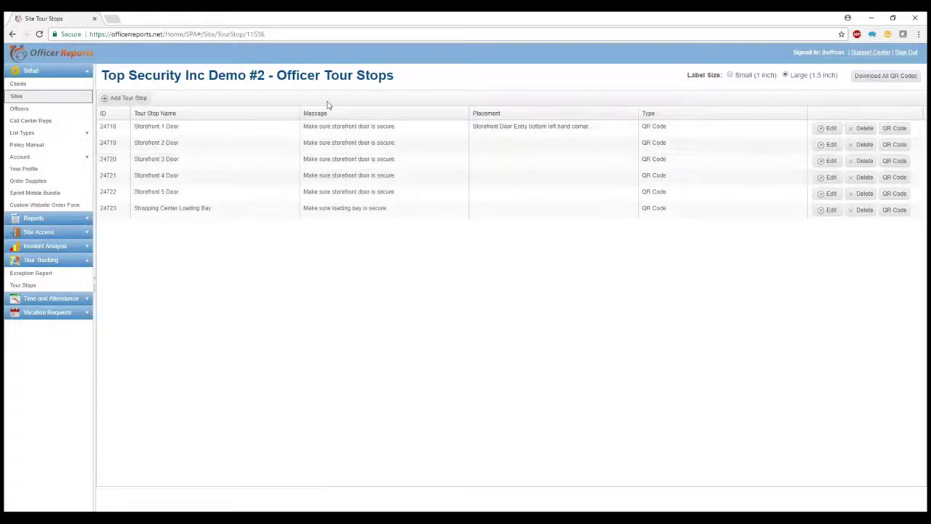
# - Start a new QR Code tour stop for the site and name it "Storefront Rear 1 Door"
pyautogui.click(138, 100)
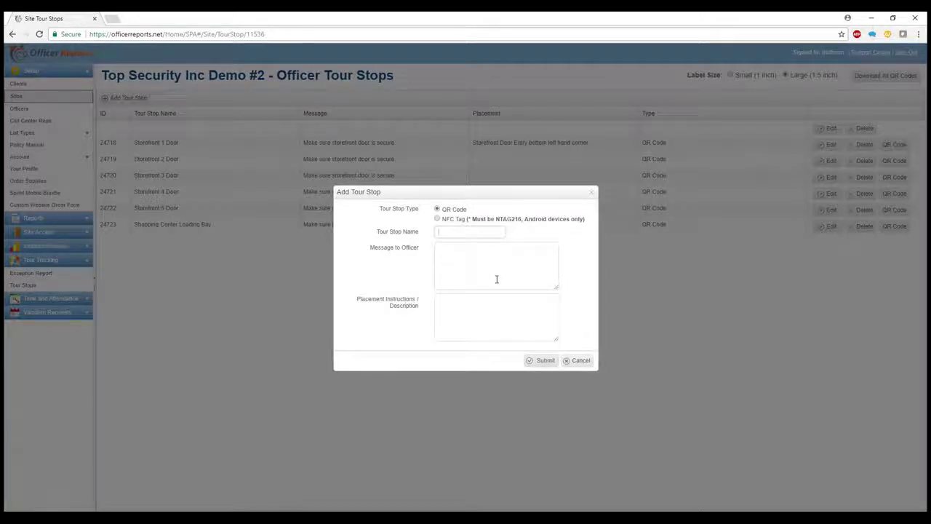
pyautogui.write('Storefront')
pyautogui.press('BackSpace')
pyautogui.press('BackSpace')
pyautogui.press('BackSpace')
pyautogui.press('BackSpace')
pyautogui.press('BackSpace')
pyautogui.press('BackSpace')
pyautogui.press('BackSpace')
pyautogui.write('refront Rear 1 Door')
# - Enter the officer message "Make sure read door at location is secure." and placement "Bottom left hand corner of the door", and submit the tour stop
pyautogui.click(496, 275)
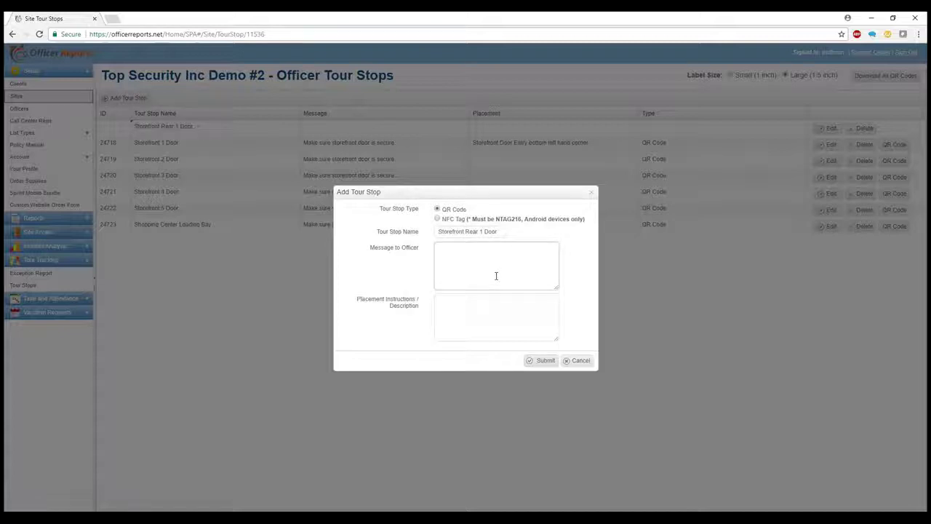
pyautogui.write('Make sure rear door at location is secure.')
pyautogui.click(488, 313)
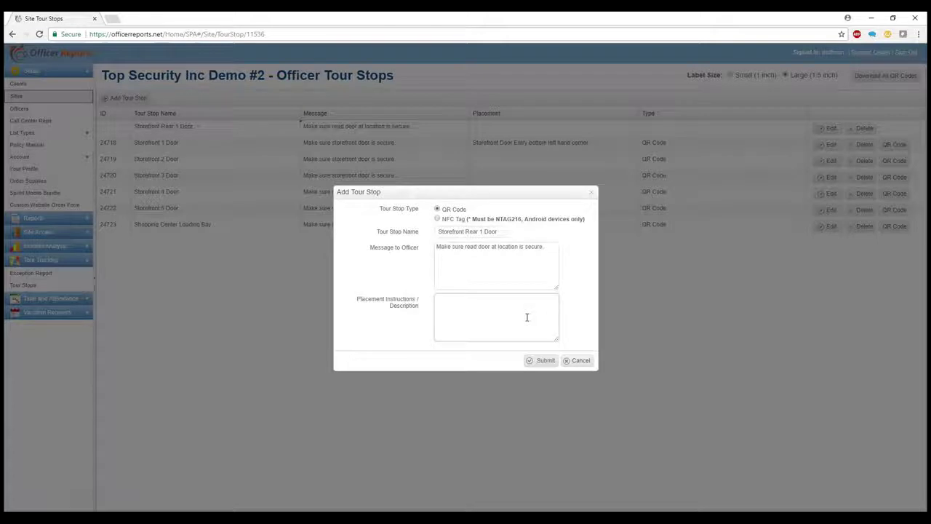
pyautogui.write('Bottom left hand corner of the door')
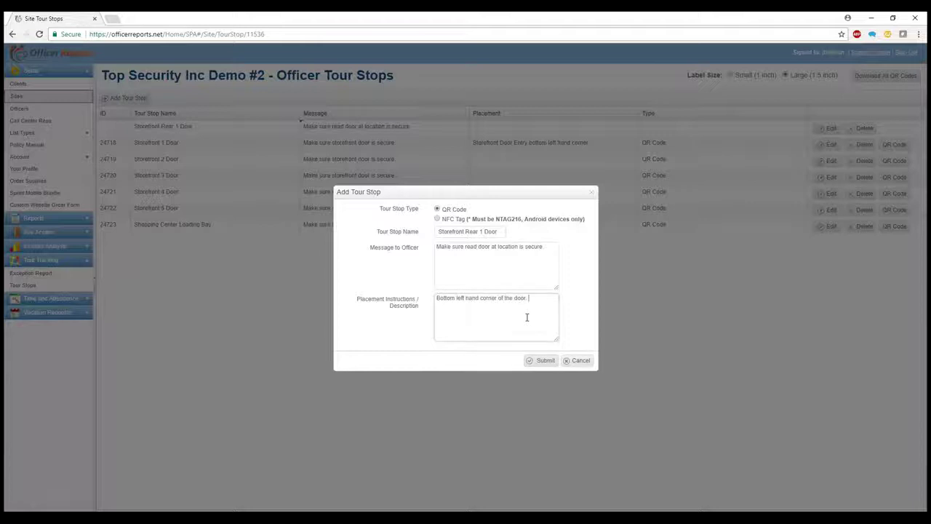
pyautogui.click(544, 360)
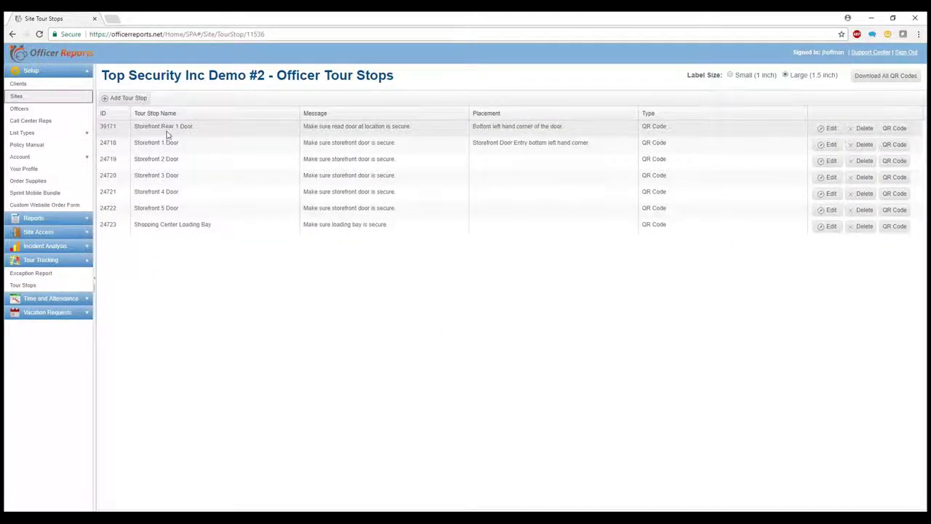
# - Start another QR Code tour stop and name it "Store Rear 2 Door"
pyautogui.click(128, 98)
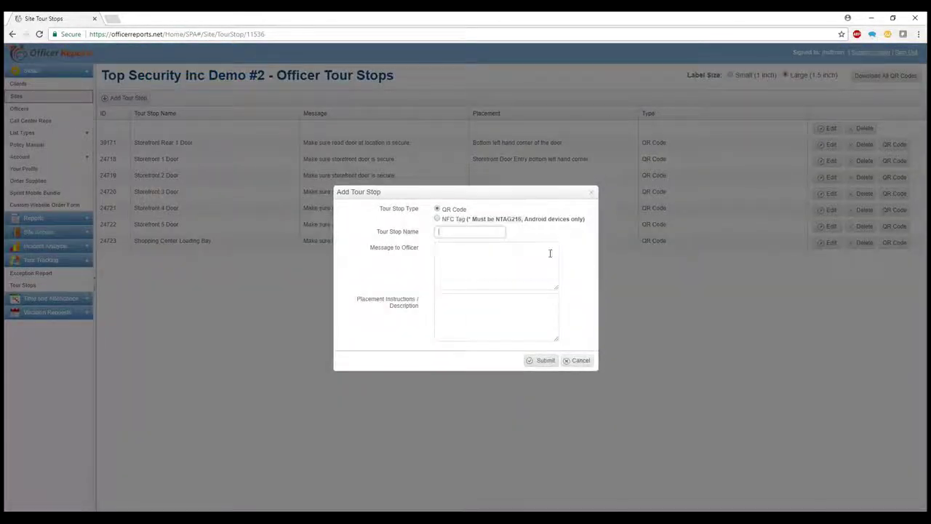
pyautogui.write('Store')
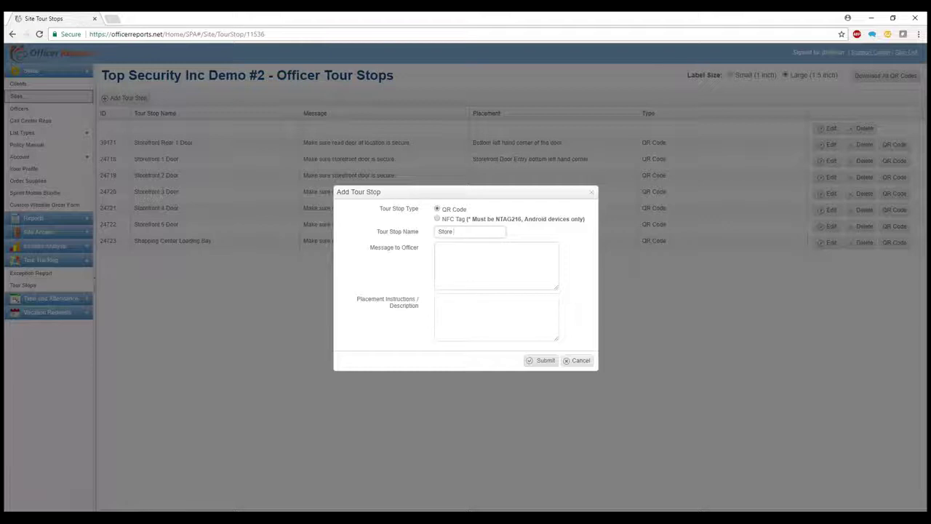
pyautogui.write(' Rear')
pyautogui.write(' D')
pyautogui.write(' Door')
# - Enter the message "Make sure read door at location is secure." and placement "Bottom right hand corner of the door", and submit the second tour stop
pyautogui.press('Tab')
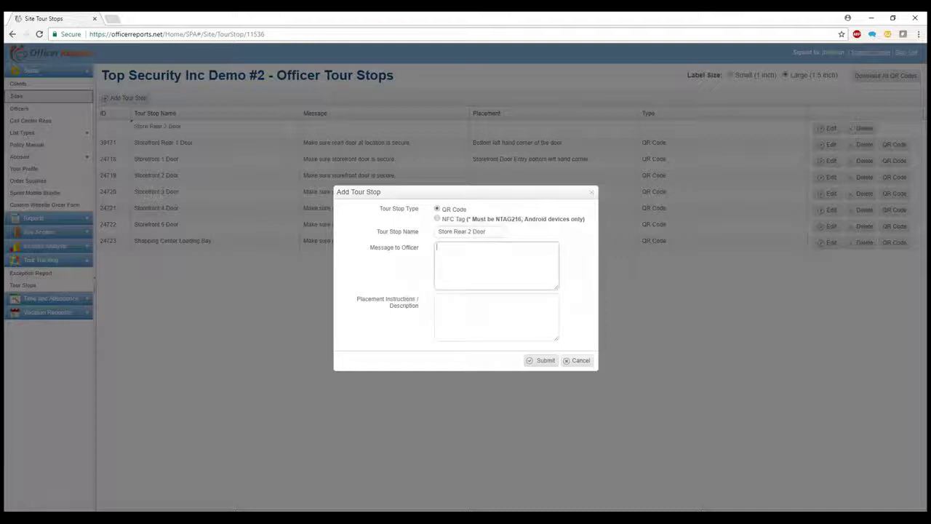
pyautogui.write('Make sure read dolor at location is secure.')
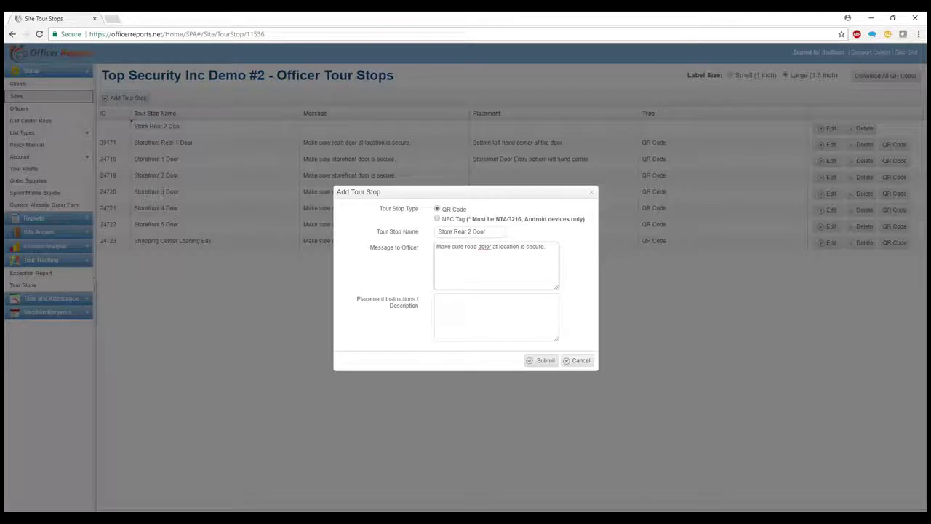
pyautogui.rightClick(486, 247)
pyautogui.click(492, 256)
pyautogui.click(503, 314)
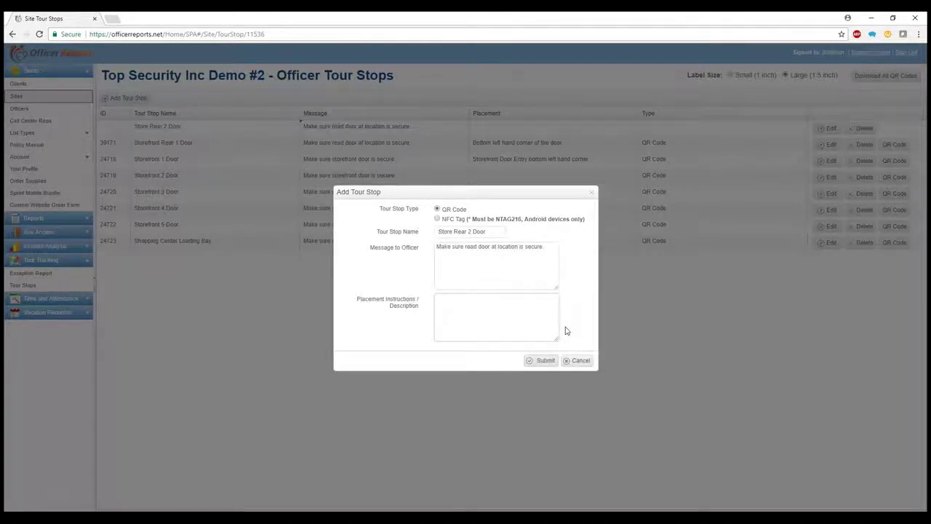
pyautogui.write('Bottom right hand corner of the door')
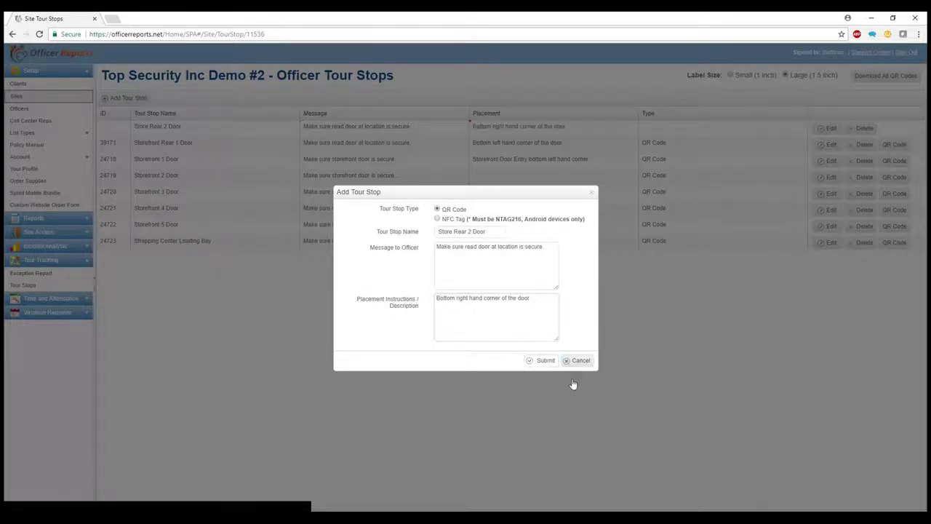
pyautogui.click(540, 360)
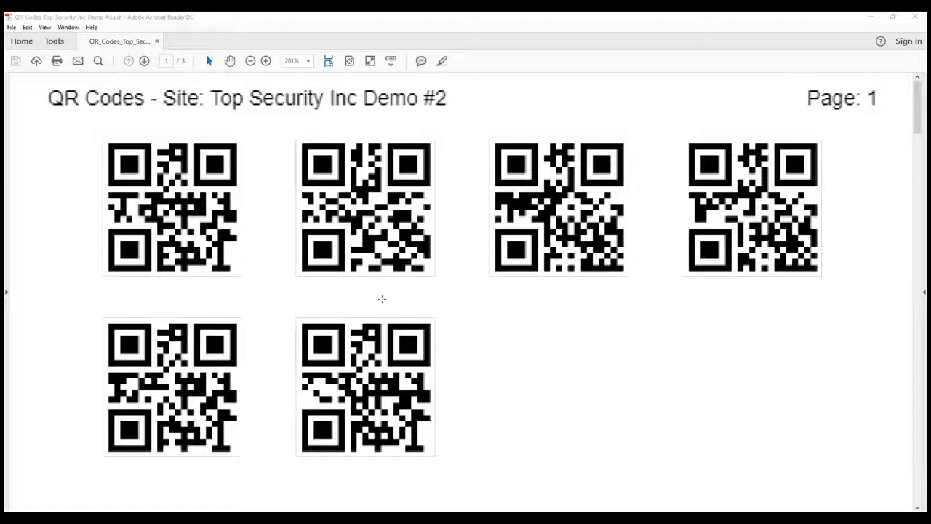
# - Look through the site's QR code PDF in Adobe Acrobat Reader: the code sheet, the numbered template and the tour stop list
pyautogui.scroll(-2, 382, 299)
pyautogui.scroll(2, 382, 299)
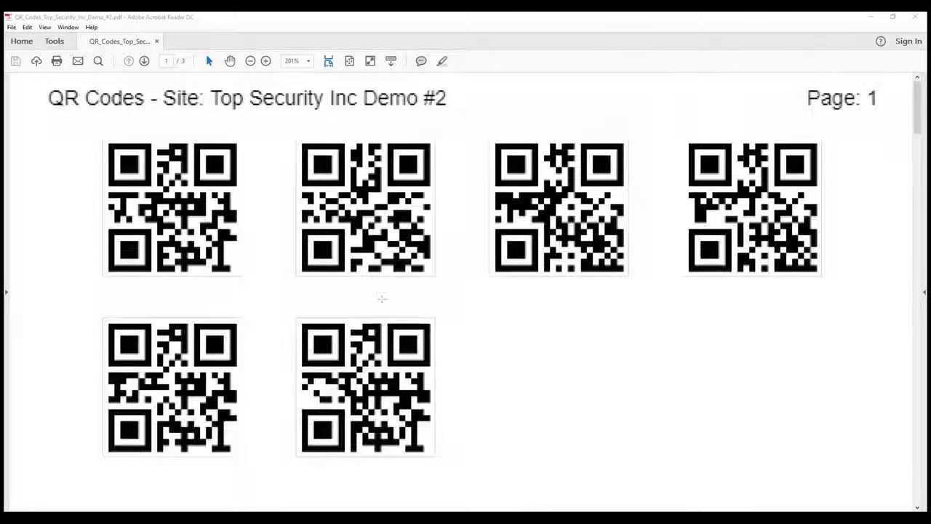
pyautogui.scroll(-2, 381, 298)
pyautogui.scroll(-6, 383, 291)
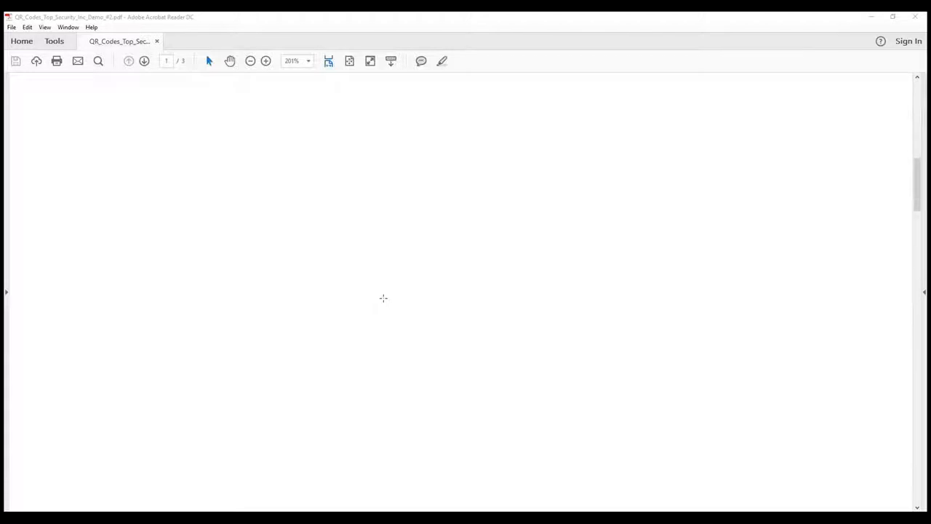
pyautogui.scroll(-5, 384, 297)
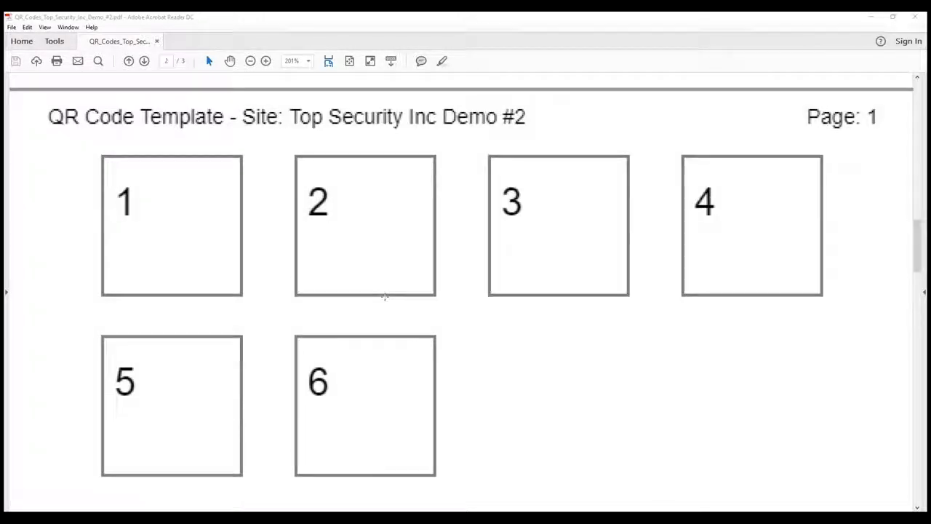
pyautogui.scroll(4, 385, 297)
pyautogui.scroll(3, 387, 298)
pyautogui.scroll(-4, 390, 297)
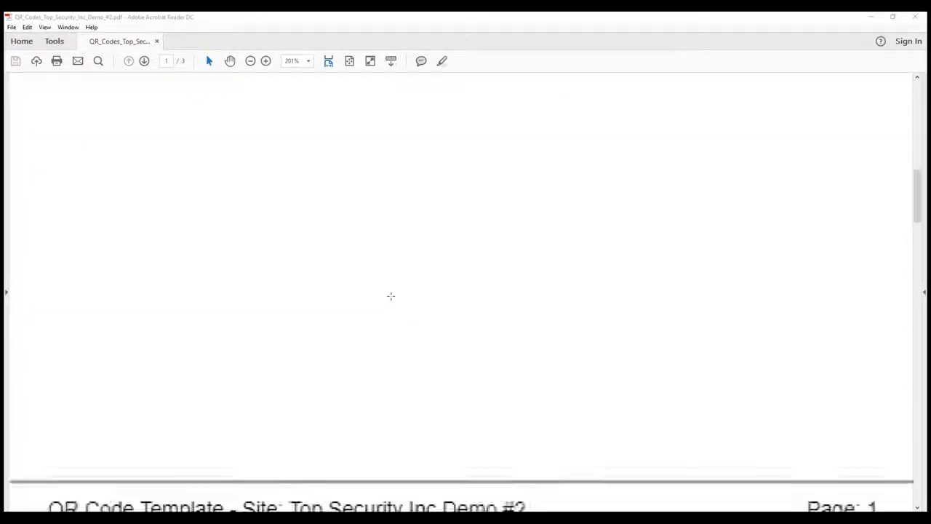
pyautogui.scroll(-4, 392, 296)
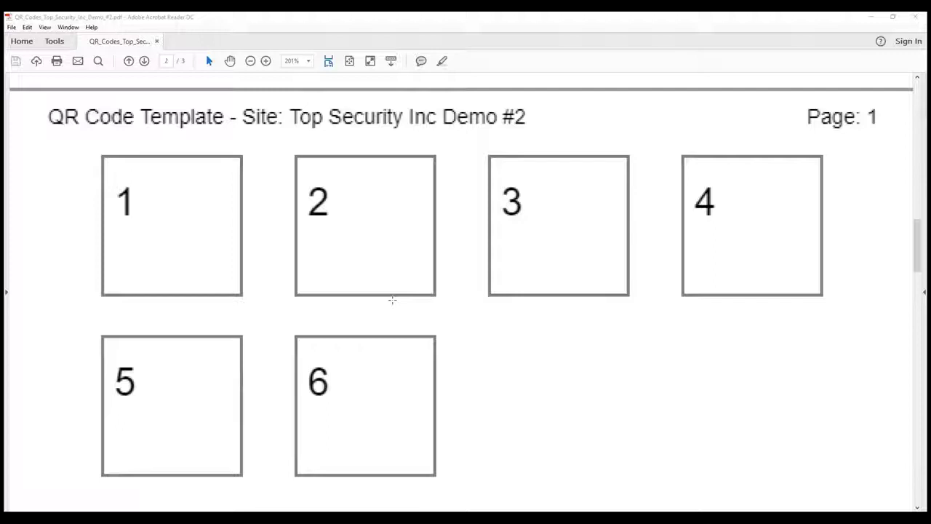
pyautogui.scroll(-3, 393, 304)
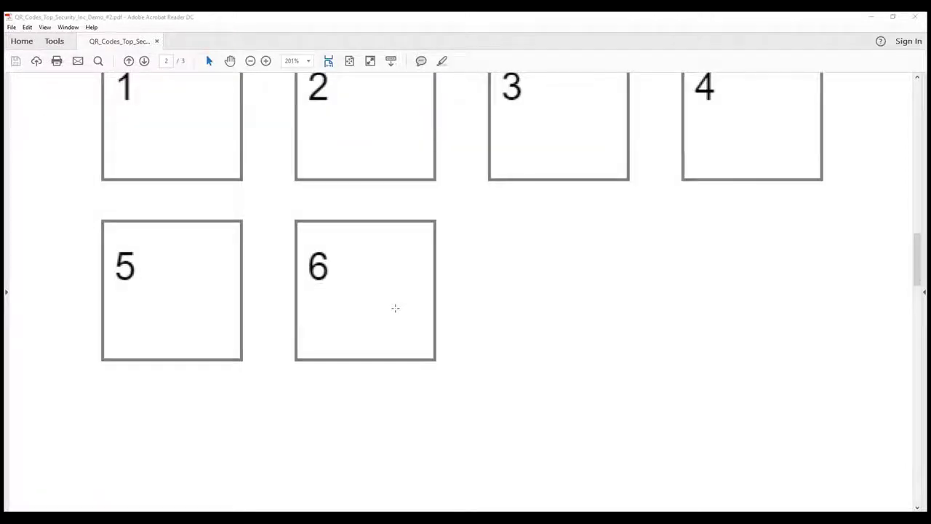
pyautogui.scroll(-10, 395, 307)
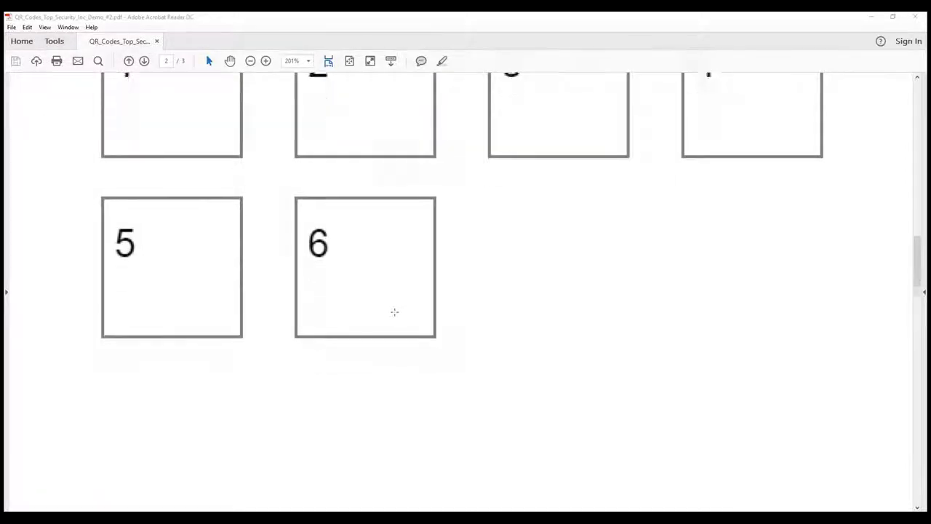
pyautogui.scroll(-7, 398, 293)
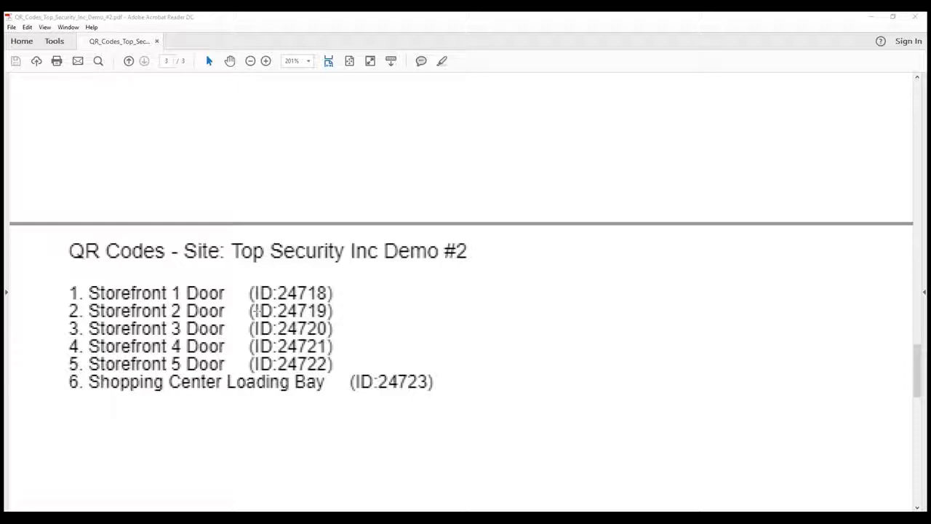
# - Go back to the QR code sheet and match its codes against the numbered template and the list of tour stop names
pyautogui.scroll(10, 256, 311)
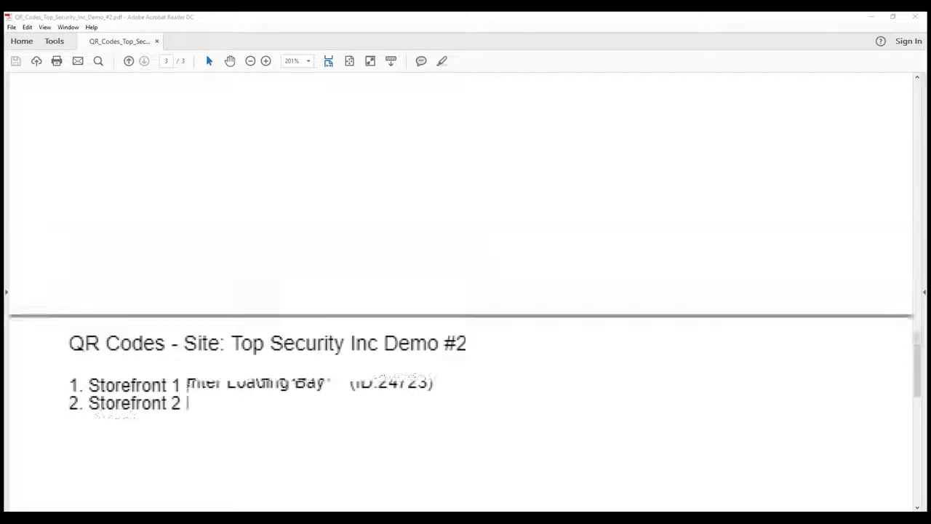
pyautogui.scroll(8, 242, 308)
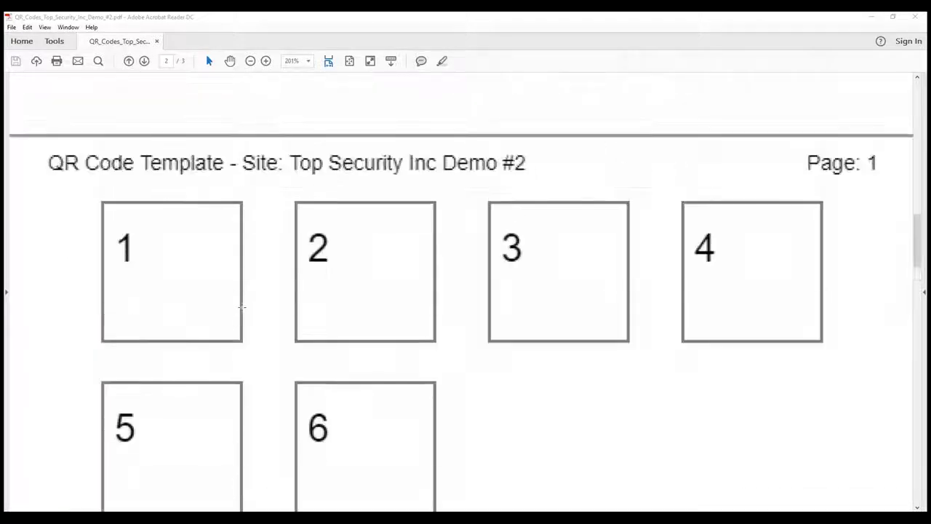
pyautogui.scroll(5, 243, 308)
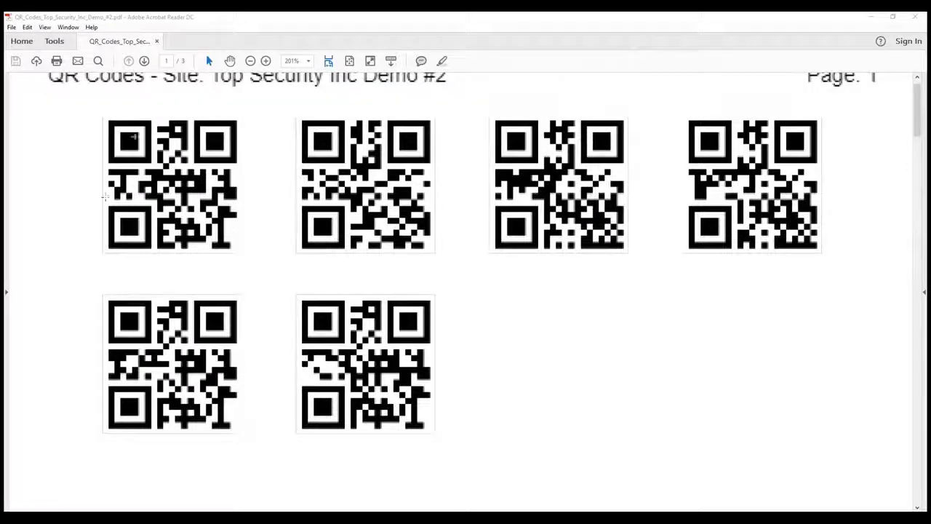
pyautogui.scroll(-10, 171, 207)
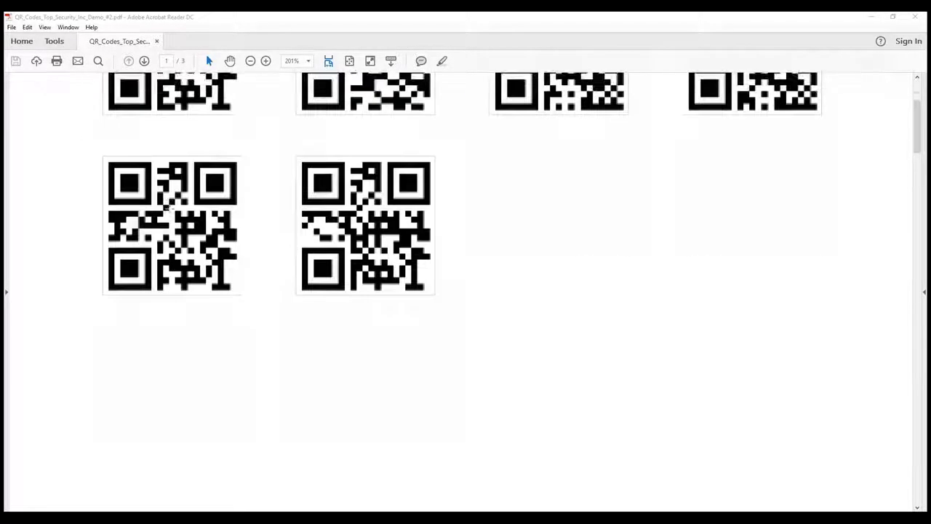
pyautogui.scroll(-3, 200, 207)
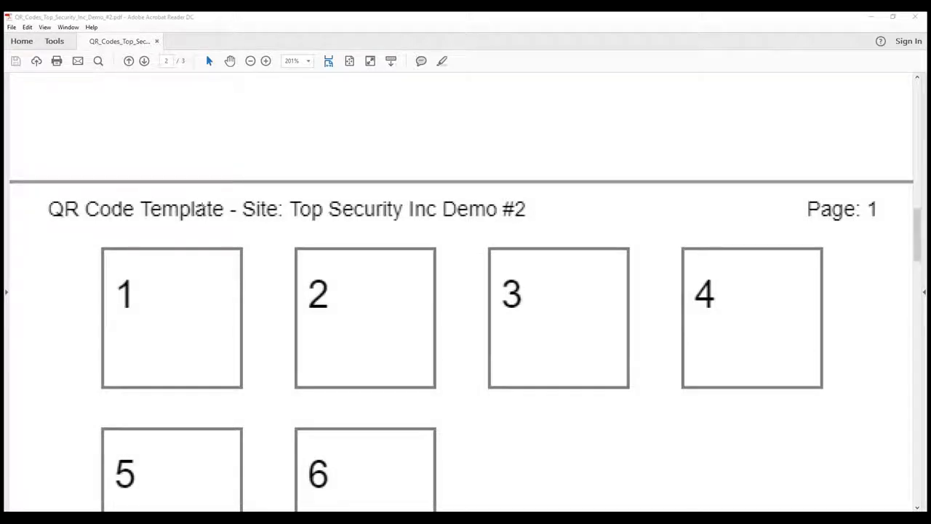
pyautogui.scroll(-3, 202, 204)
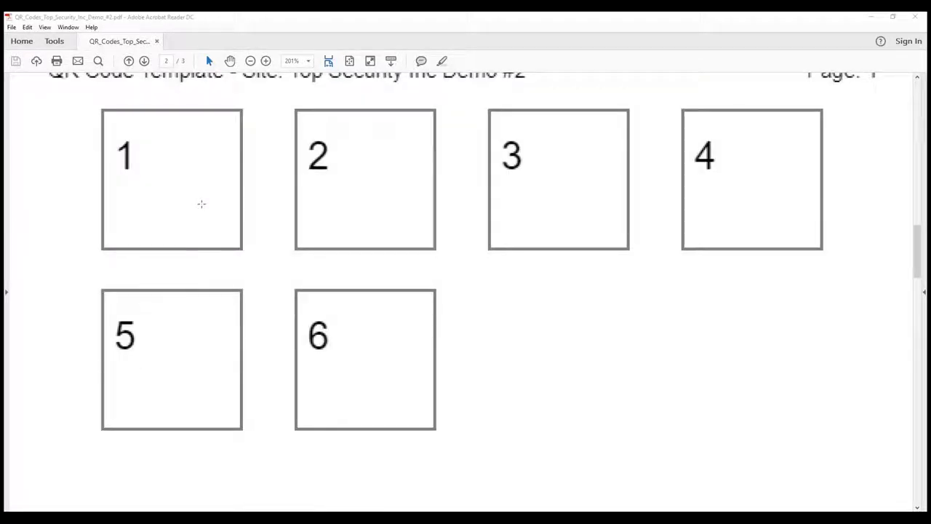
pyautogui.scroll(-15, 201, 204)
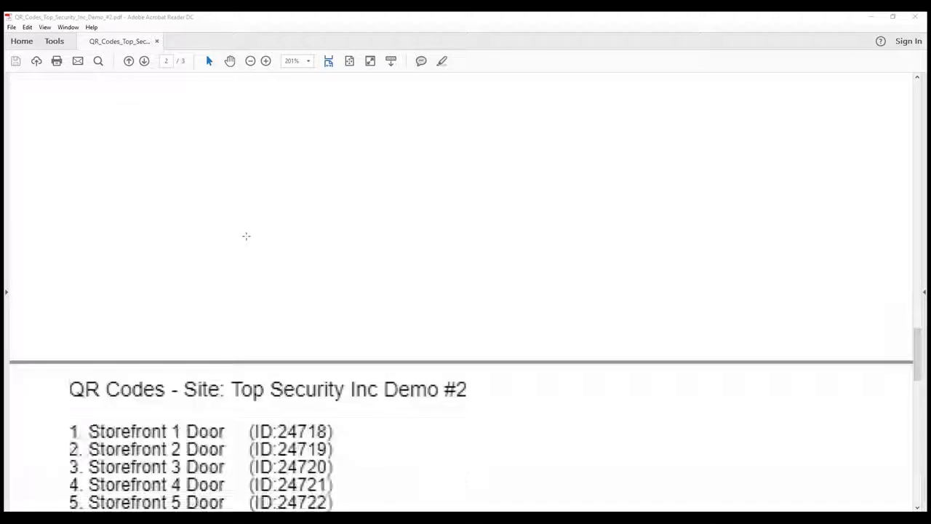
pyautogui.scroll(-3, 246, 236)
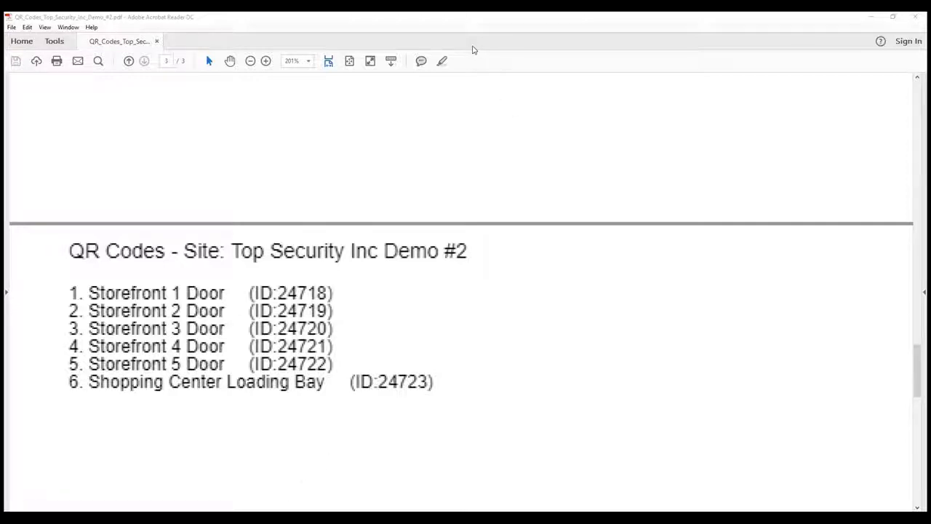
# - Switch to Officer Reports and filter the tour stop scan records by client Top Security Inc. and site Top Security Inc Demo #2
pyautogui.click(320, 518)
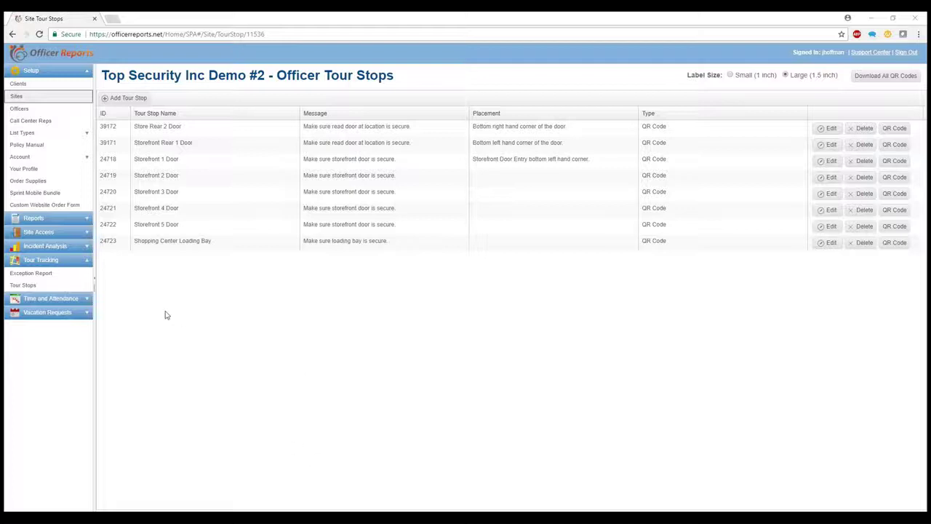
pyautogui.click(48, 285)
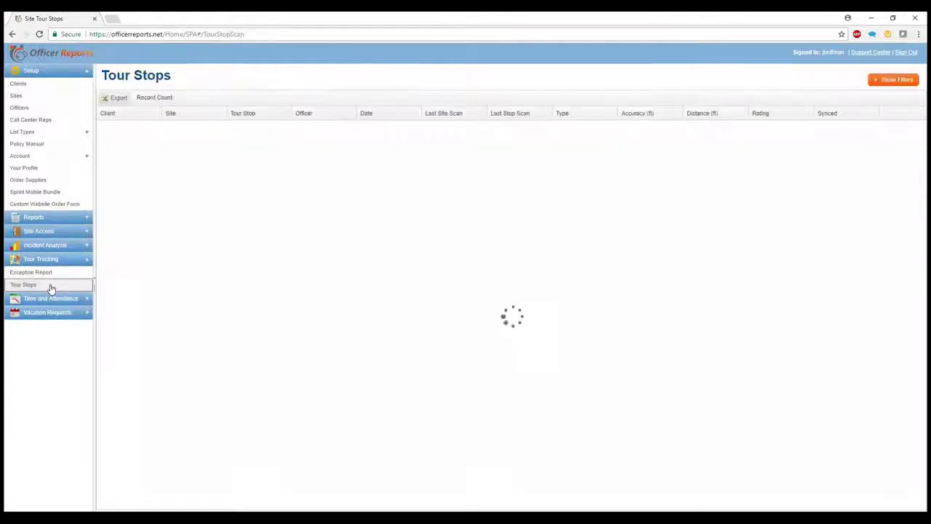
pyautogui.click(889, 80)
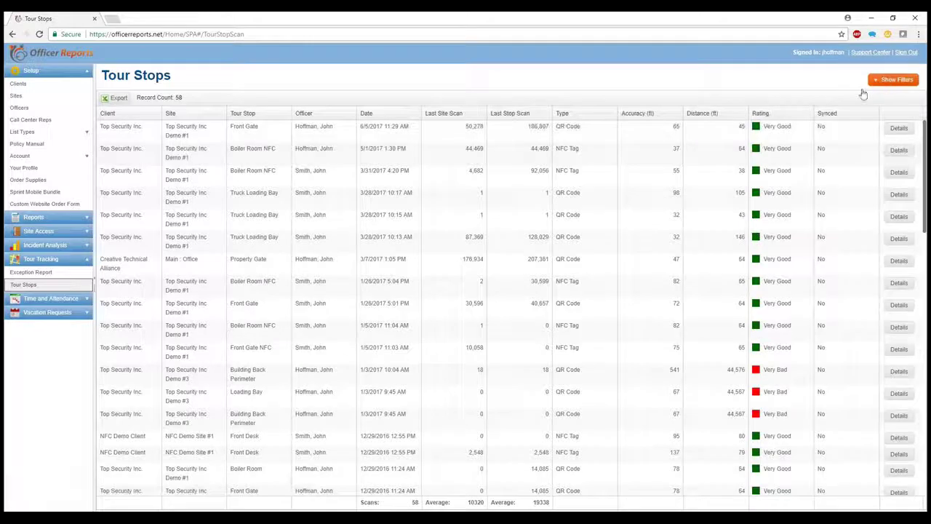
pyautogui.click(263, 96)
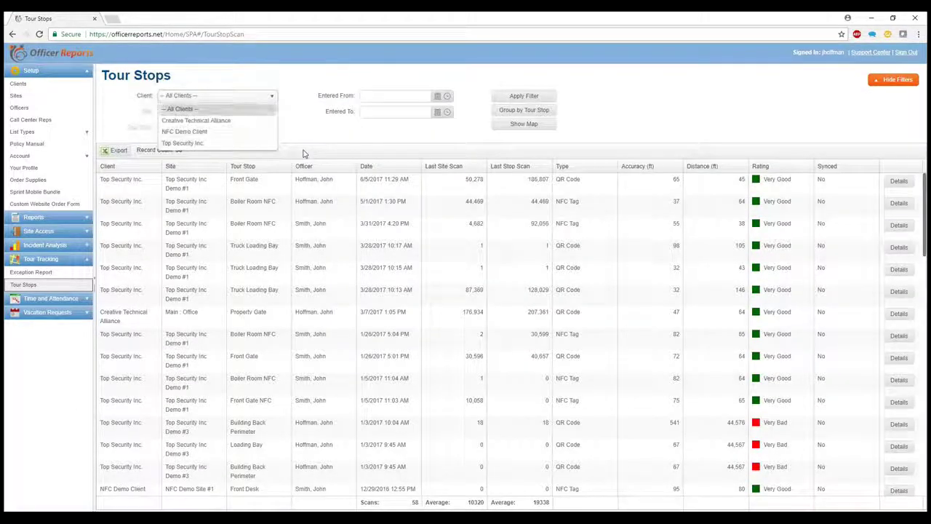
pyautogui.click(195, 143)
pyautogui.click(211, 112)
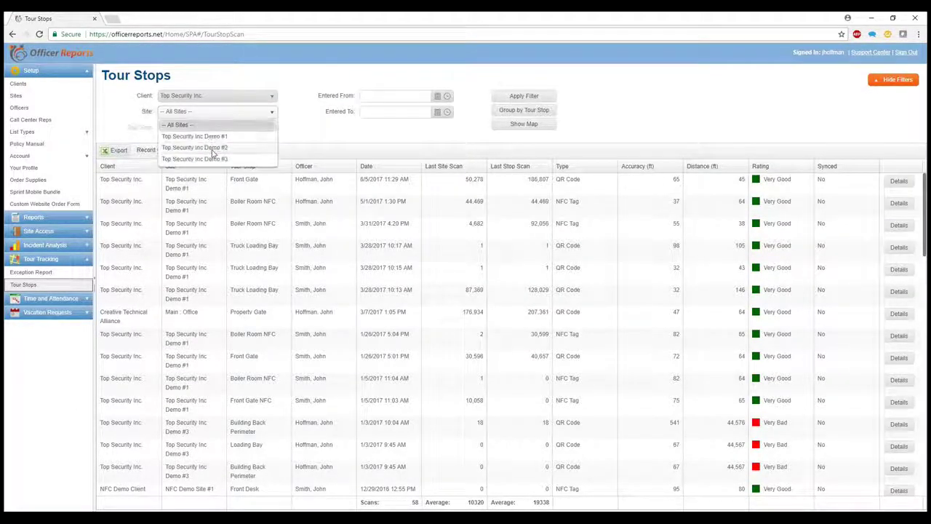
pyautogui.click(212, 147)
pyautogui.click(525, 96)
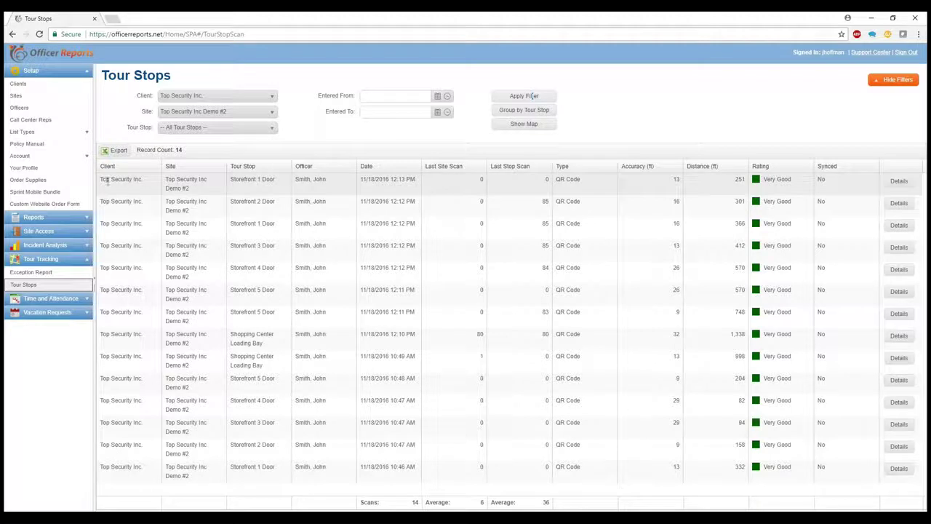
# - Check the Storefront 1 Door entries in the scan list, and open the newest scan's details for a closer look at its map location
pyautogui.moveTo(230, 181); pyautogui.dragTo(293, 183)
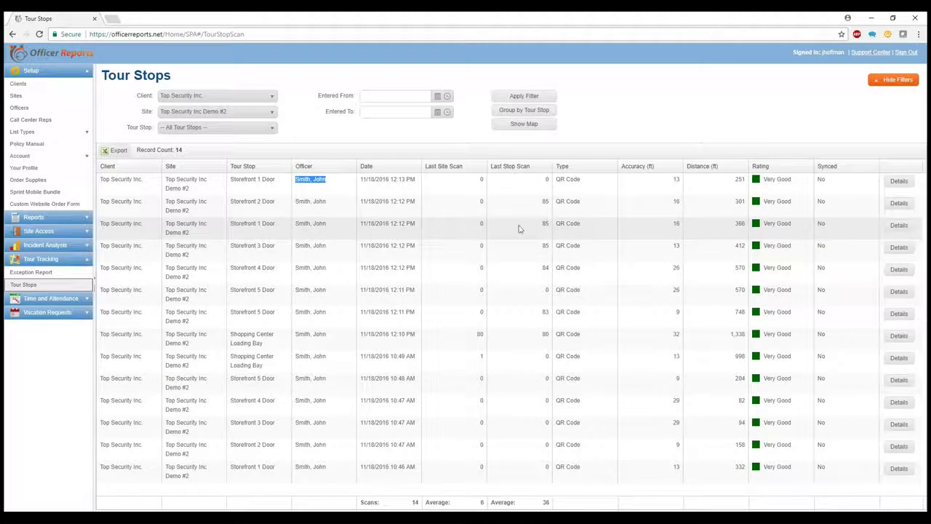
pyautogui.moveTo(233, 224); pyautogui.dragTo(275, 226)
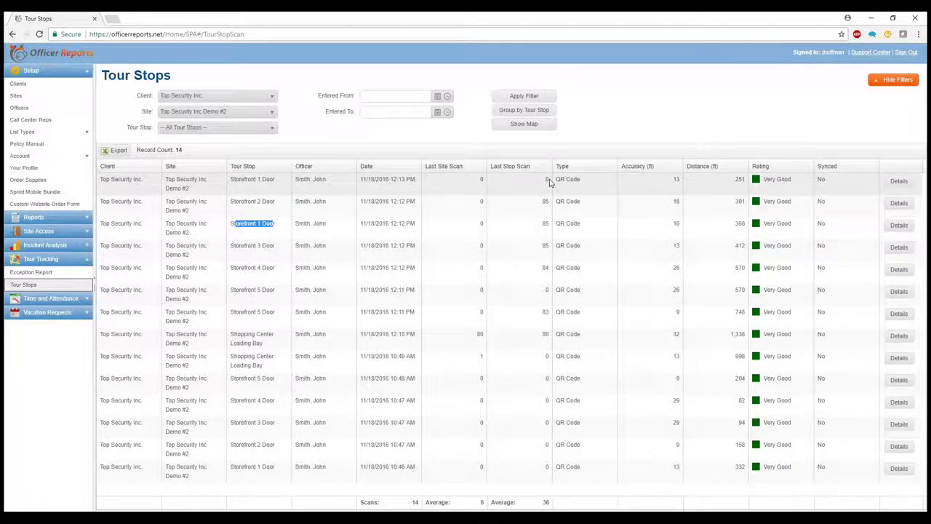
pyautogui.click(898, 181)
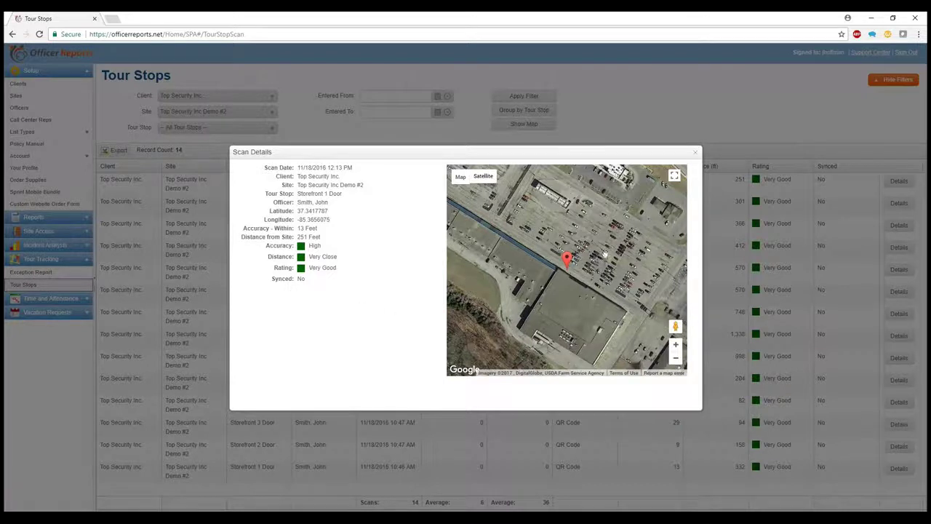
pyautogui.scroll(1, 569, 273)
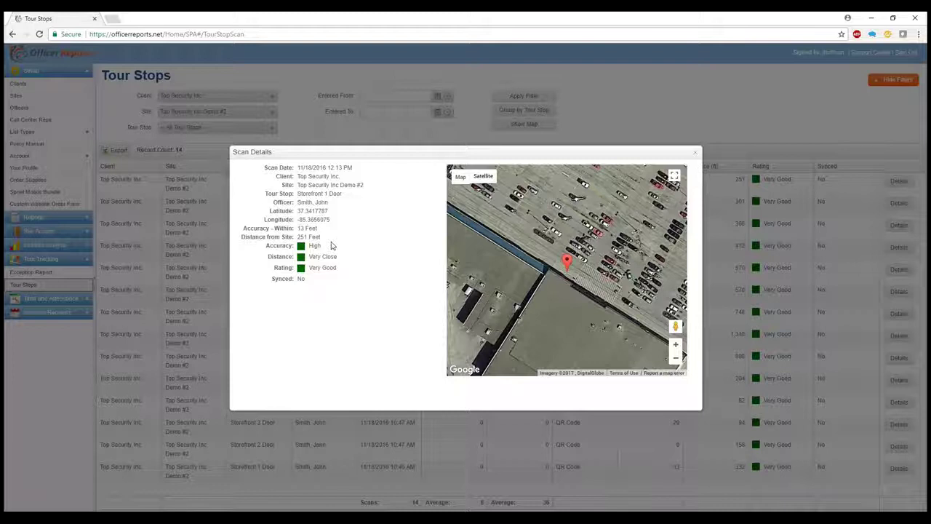
# - Review the accuracy, distance, rating and synced status in the Storefront 1 Door scan details, and close the details
pyautogui.moveTo(331, 245); pyautogui.dragTo(279, 248)
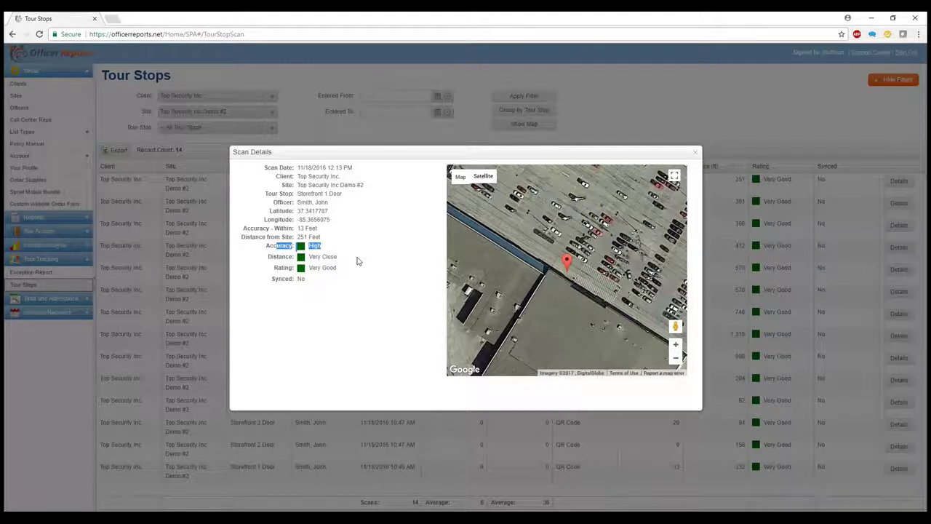
pyautogui.moveTo(357, 262); pyautogui.dragTo(279, 258)
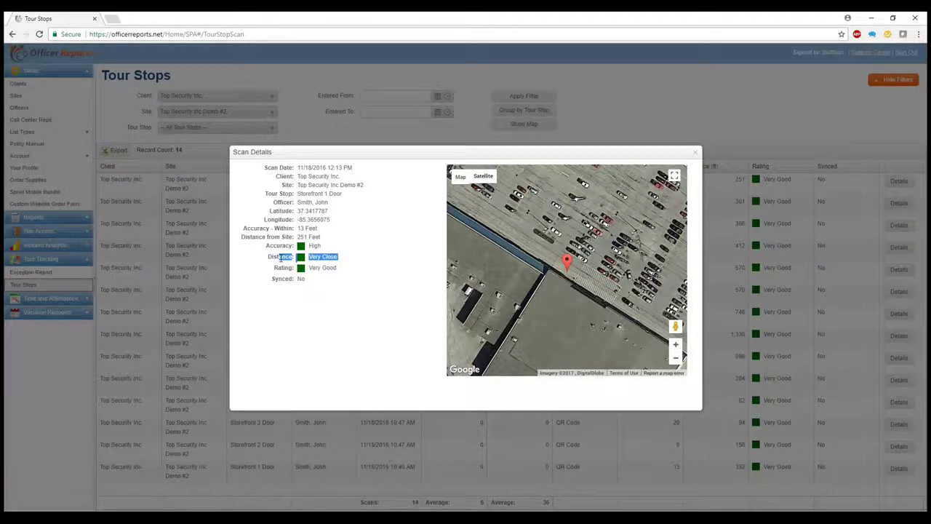
pyautogui.click(338, 272)
pyautogui.moveTo(338, 272); pyautogui.dragTo(271, 279)
pyautogui.click(366, 303)
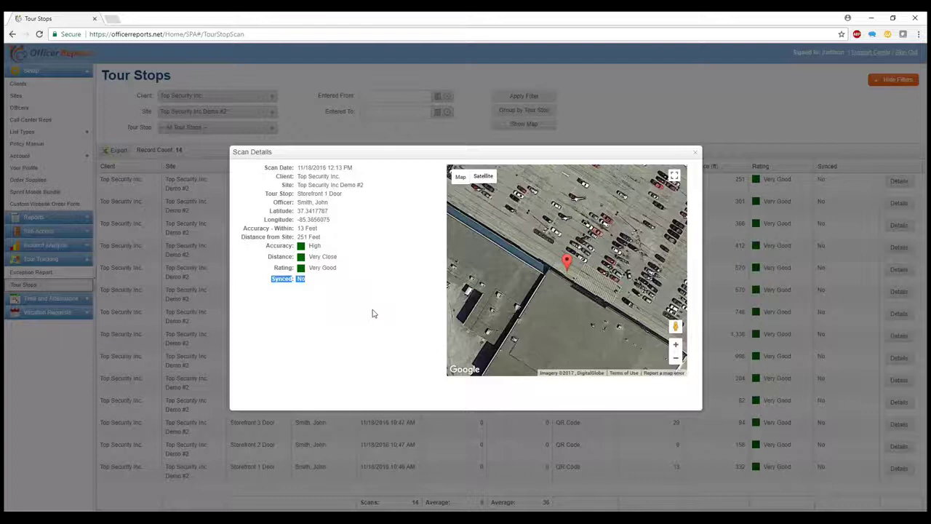
pyautogui.moveTo(339, 295); pyautogui.dragTo(277, 289)
pyautogui.click(309, 290)
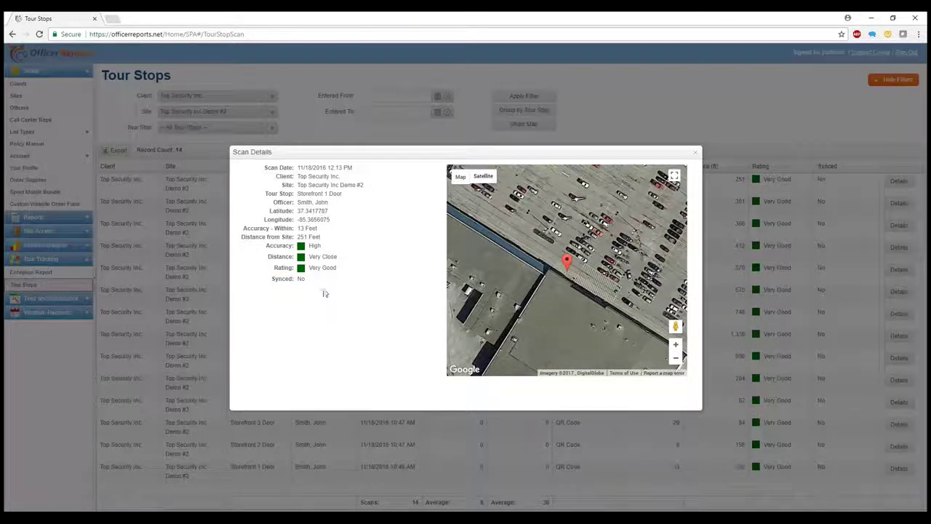
pyautogui.moveTo(322, 291); pyautogui.dragTo(252, 295)
pyautogui.click(696, 156)
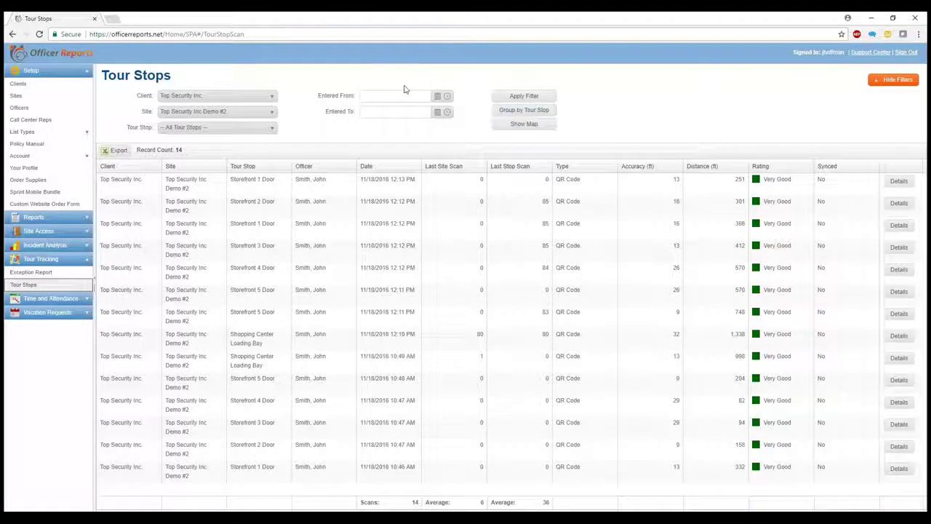
# - View the filtered scans on the scan map, look over the numbered stops and their details, and close the map
pyautogui.click(523, 130)
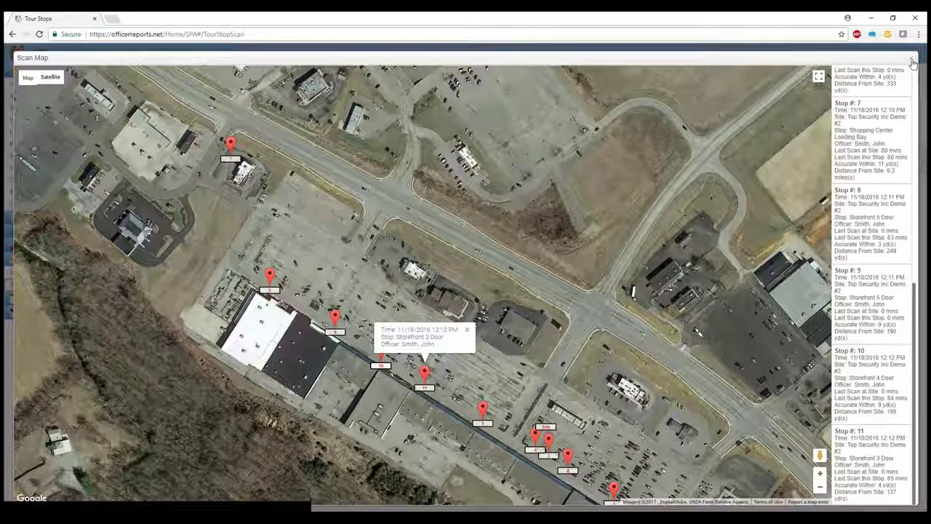
pyautogui.click(913, 61)
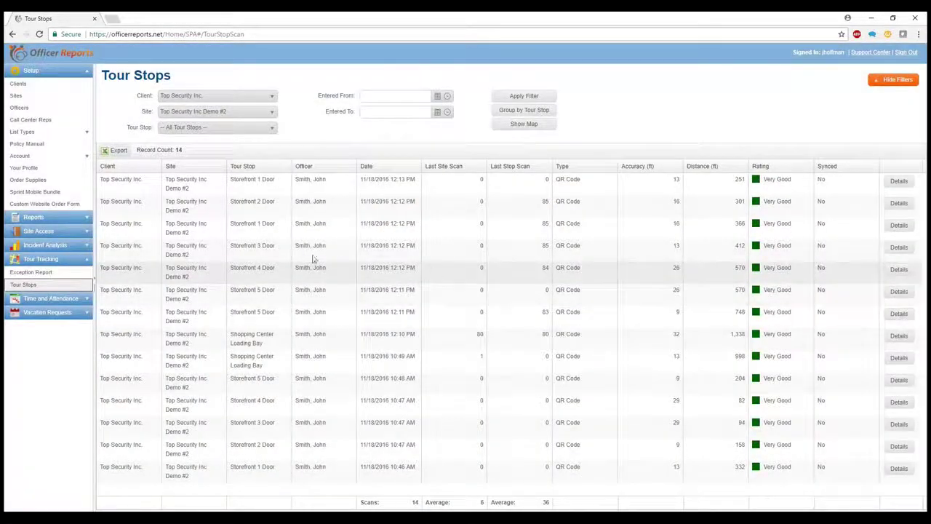